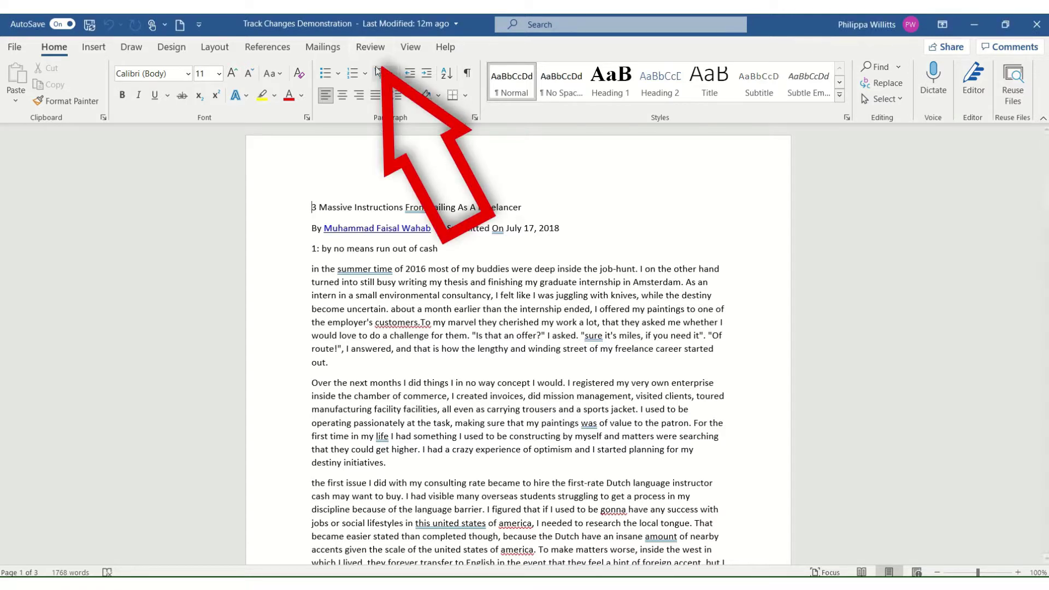
Step: Turn on Track Changes and capitalise the heading's 'by' to 'By' as a tracked edit
click(371, 48)
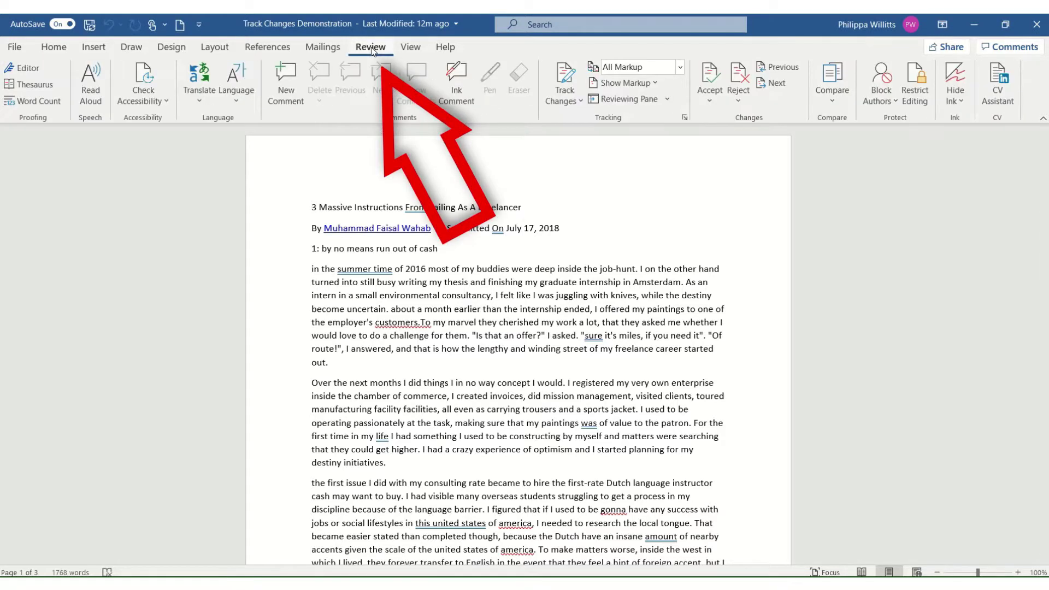
click(566, 76)
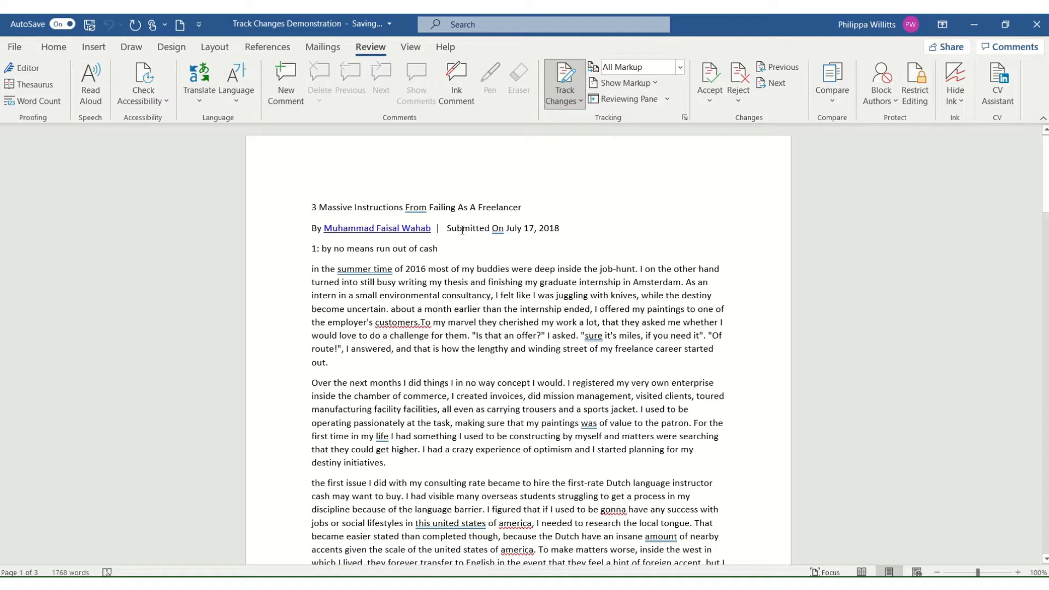
click(328, 248)
key(BackSpace)
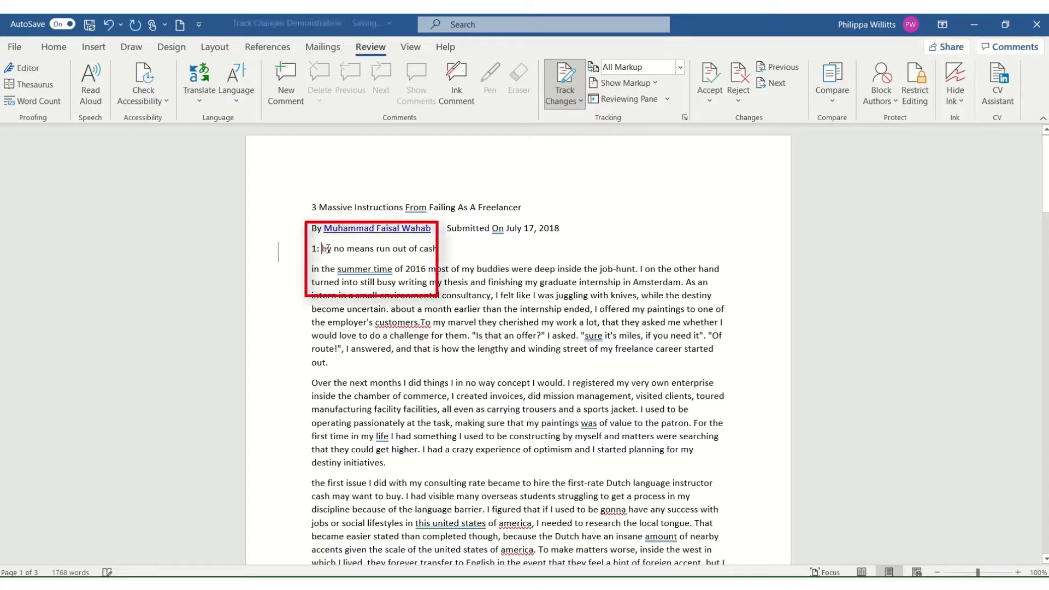
text(B)
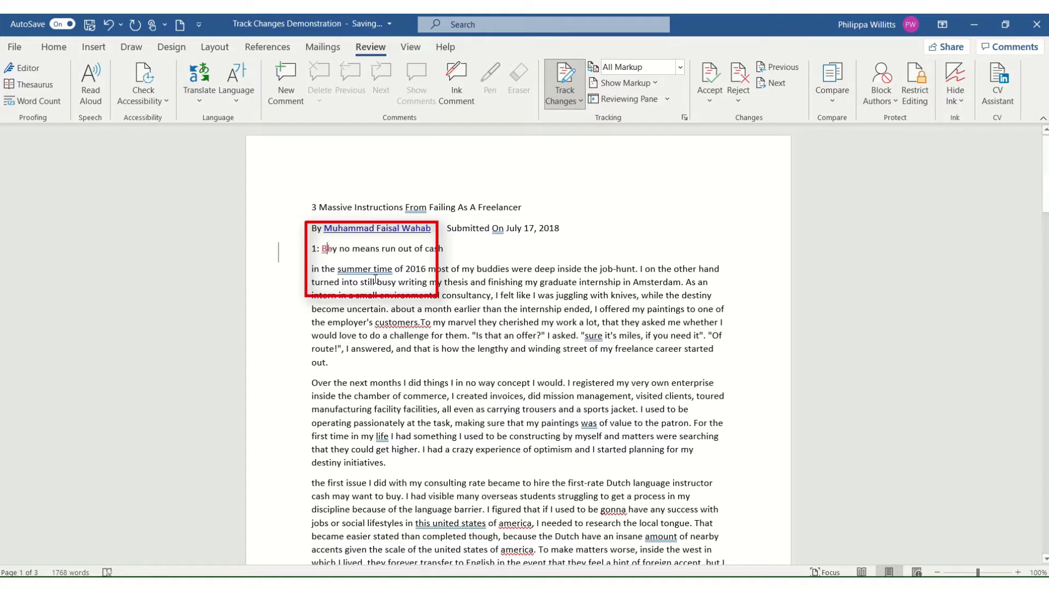
click(337, 269)
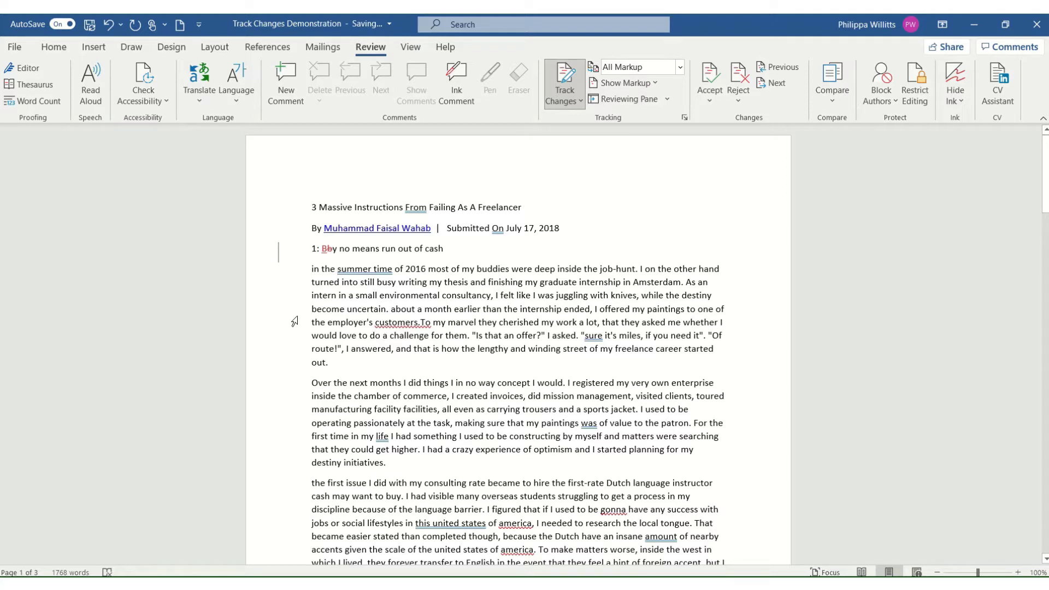
Step: Replace the first paragraph's opening 'in' with 'In' and add a comma after 2016, tracked
click(316, 267)
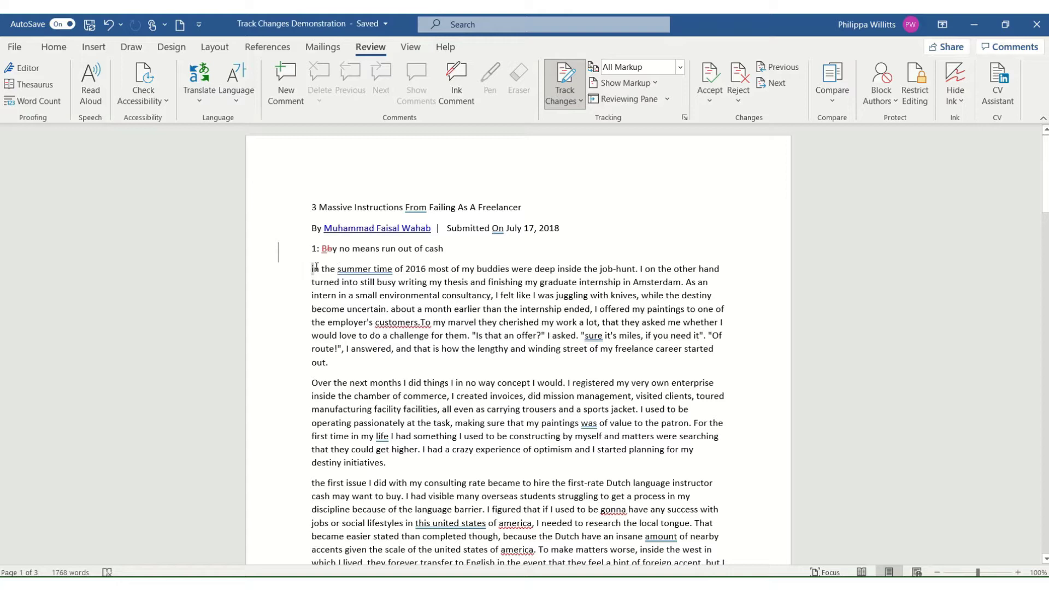
double_click(315, 268)
text(In)
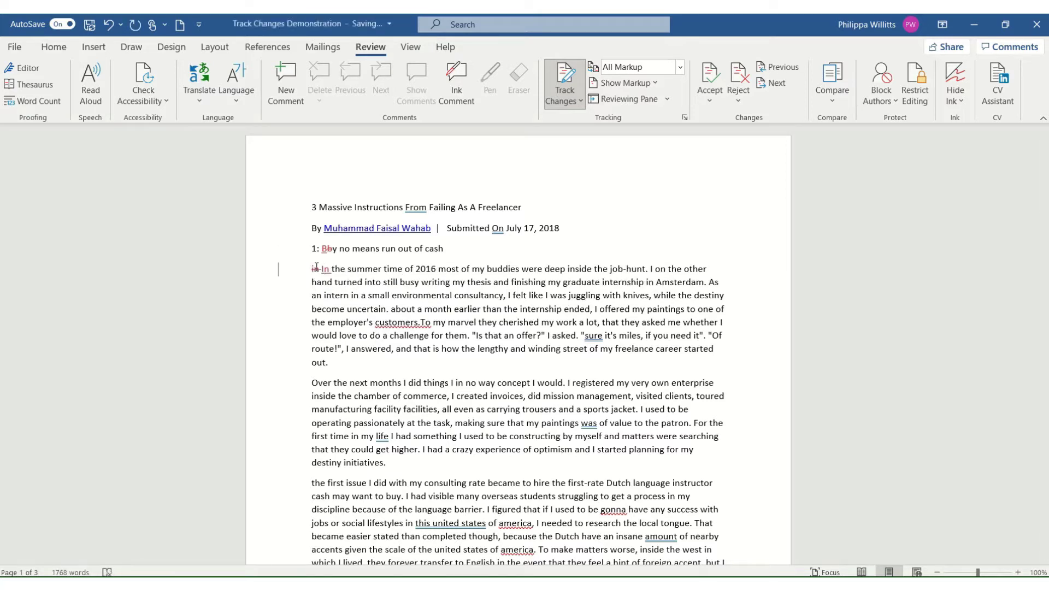
click(436, 268)
text(,)
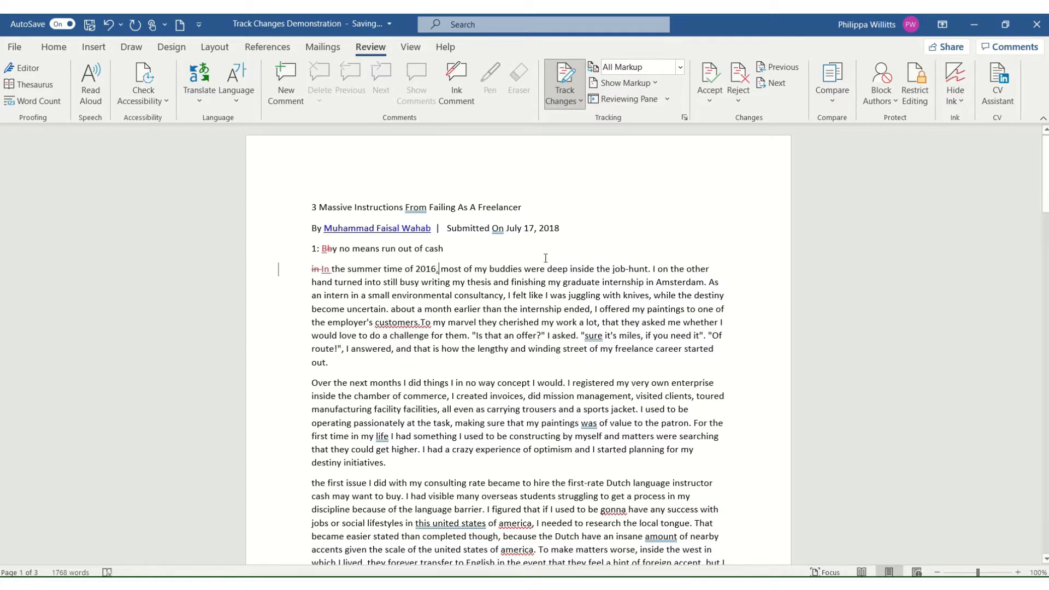
click(535, 294)
click(421, 322)
Step: Move the 'To my marvel … started out.' passage to follow 'destiny initiatives.'
drag(422, 323, 473, 466)
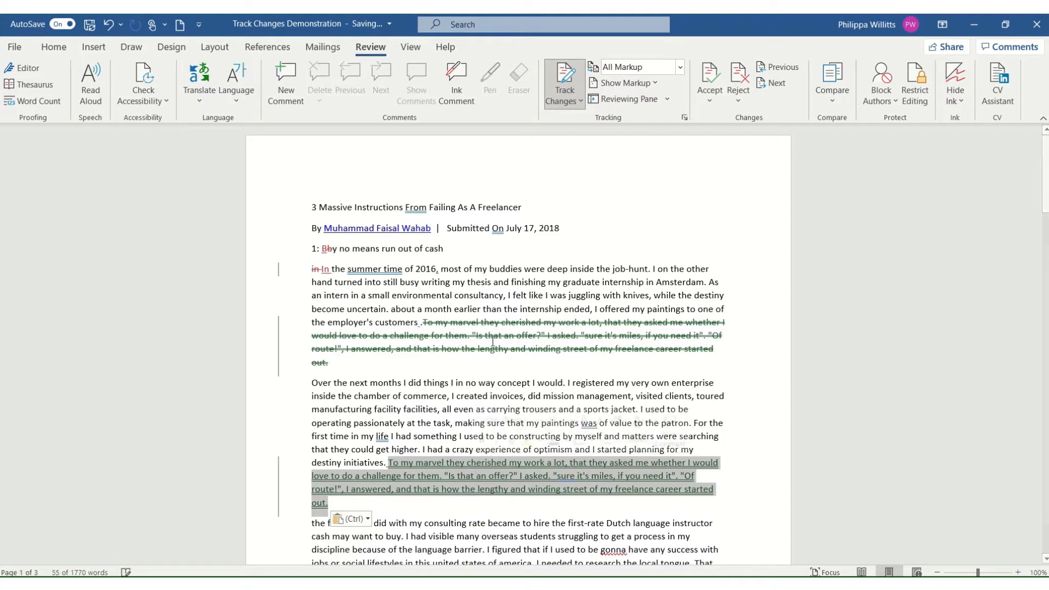
click(493, 367)
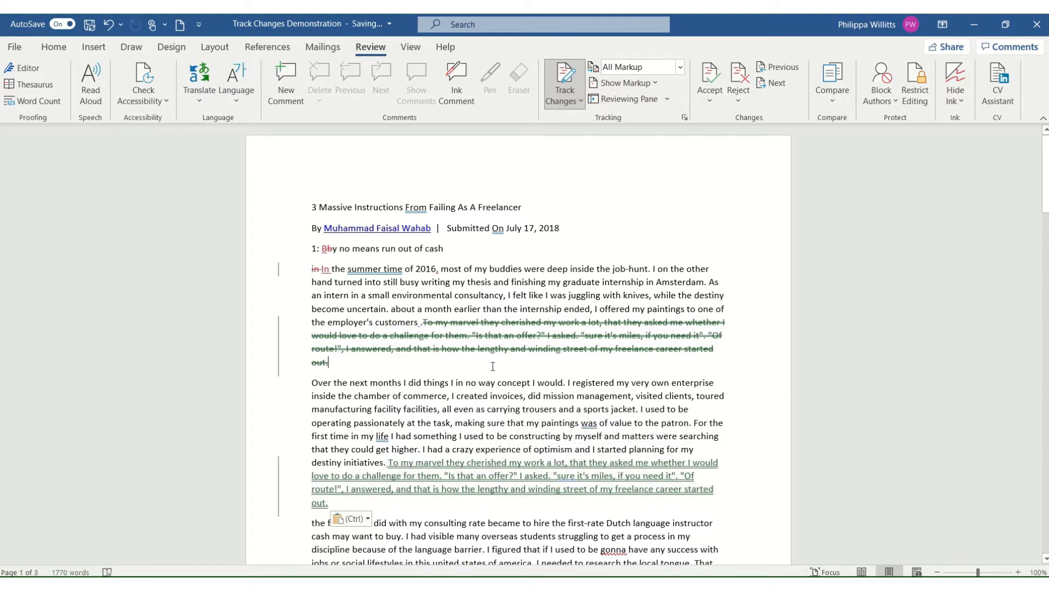
scroll(470, 466, down, 5)
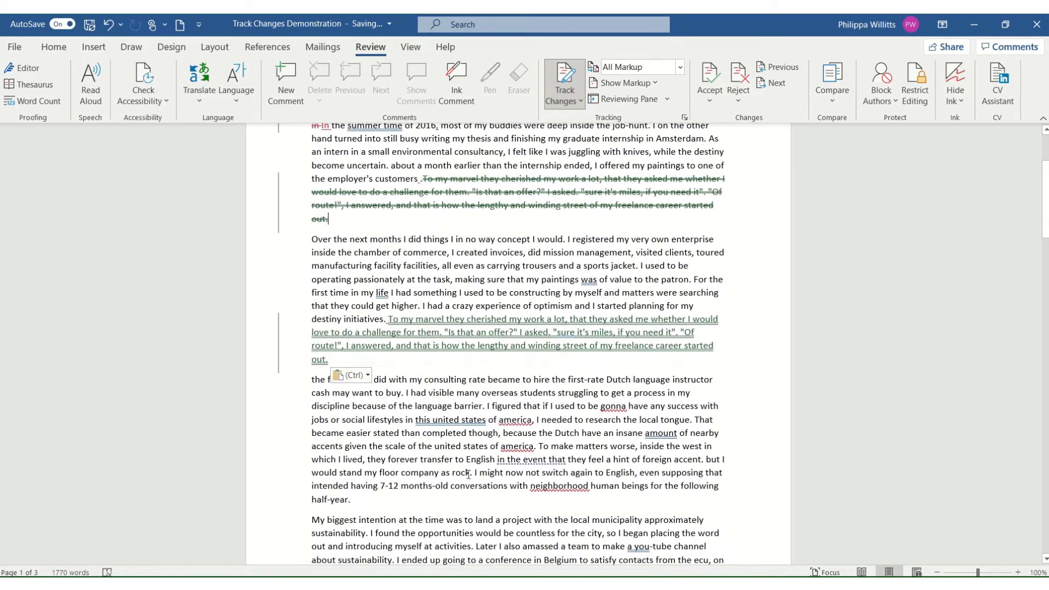
scroll(468, 475, up, 5)
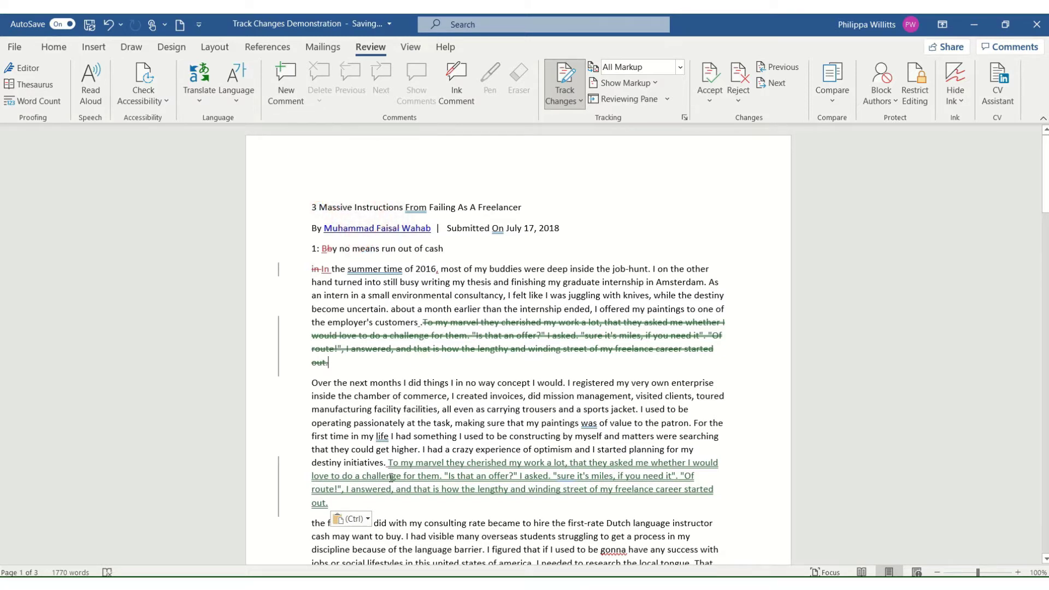
Step: Select the moved 'To my marvel' paragraph and attach a new comment to it
drag(390, 462, 331, 505)
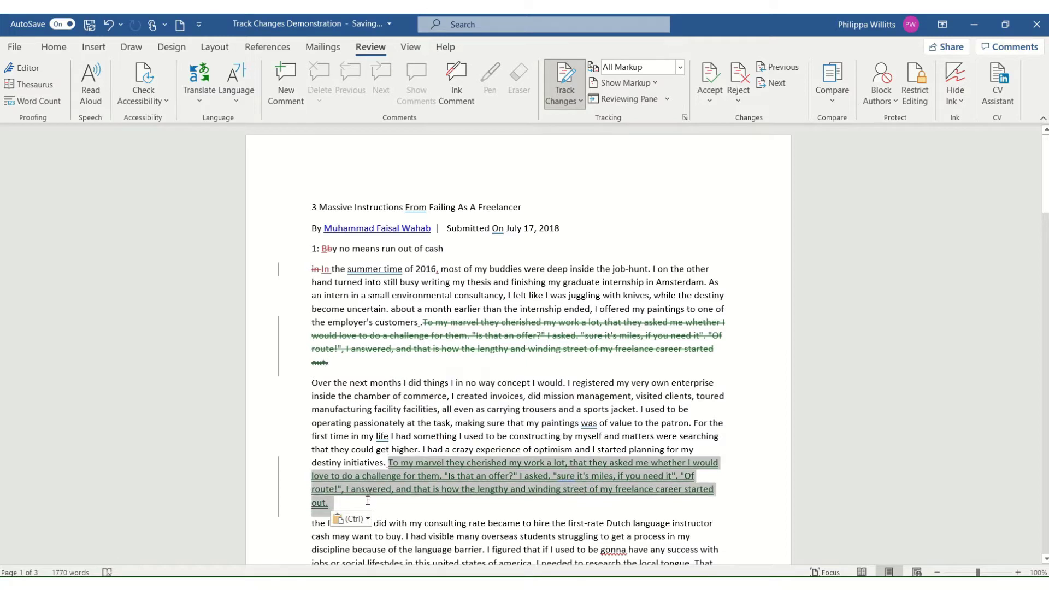
click(286, 82)
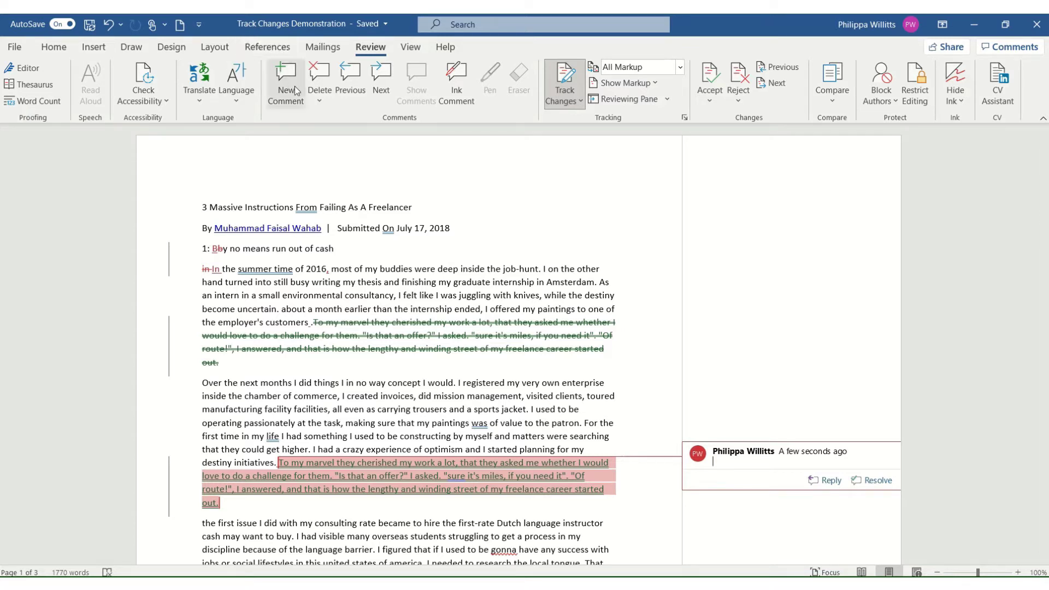
mouse_move(438, 322)
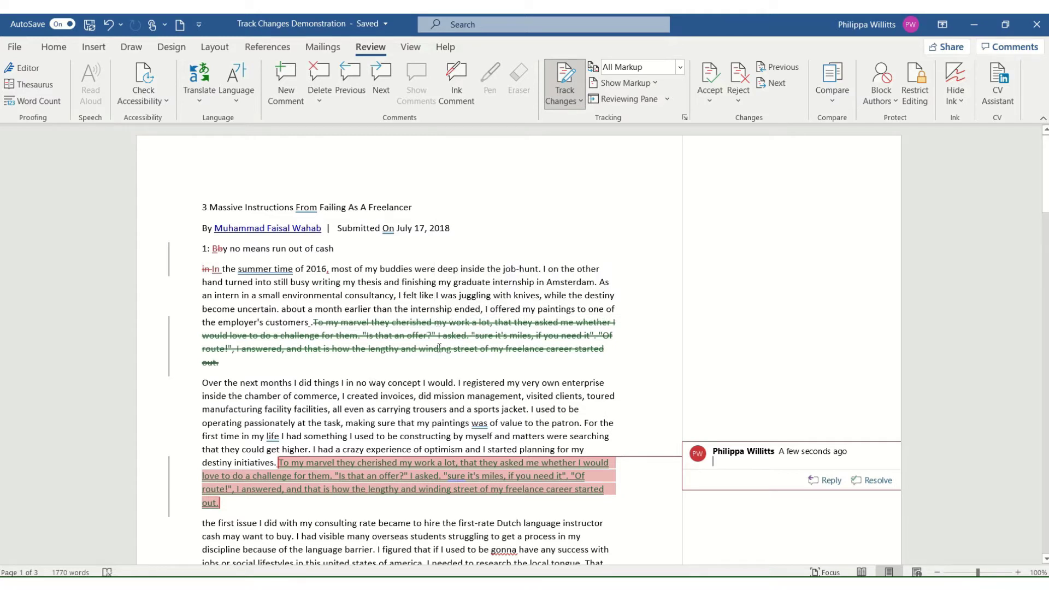
Step: Write 'Hello' in the comment on the moved passage
click(428, 247)
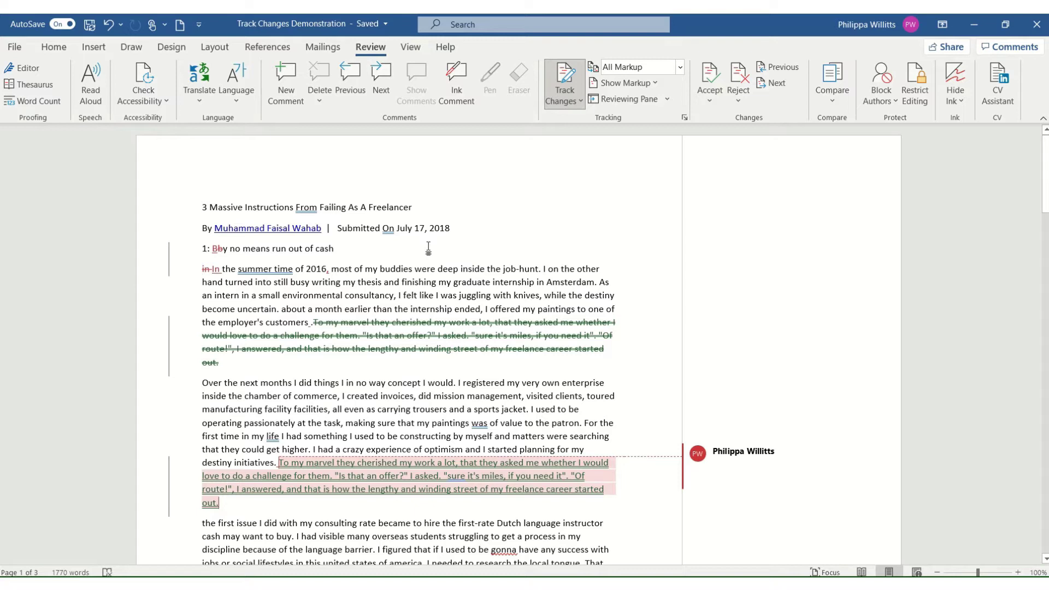
key(Right)
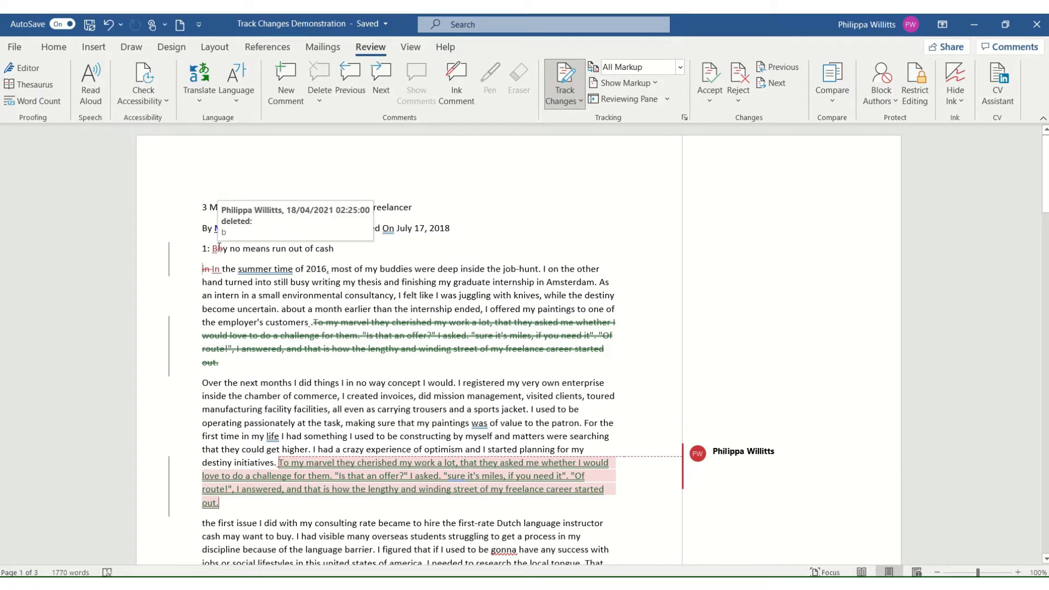
click(778, 470)
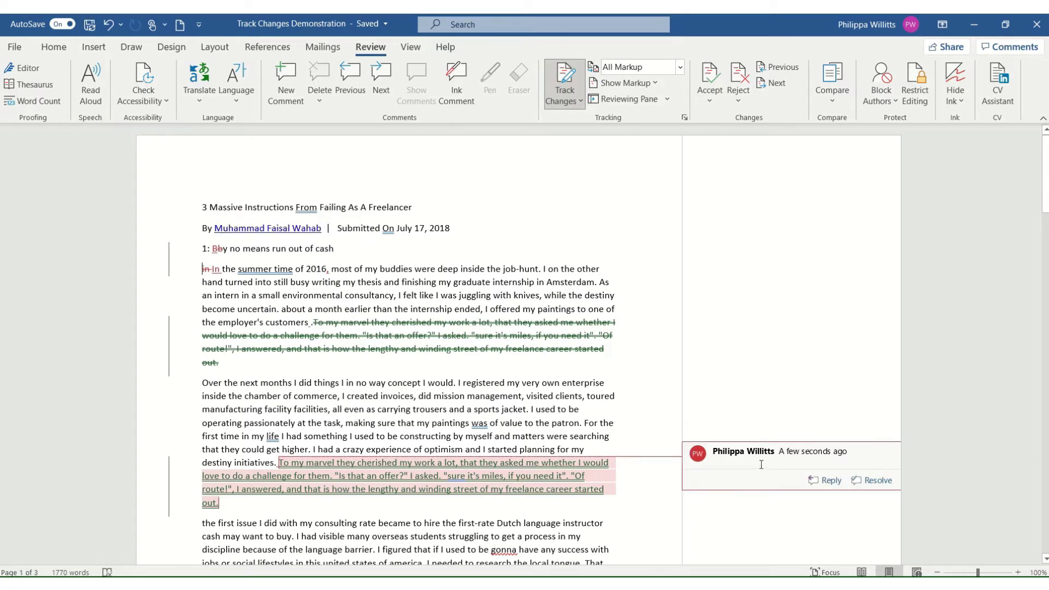
click(767, 466)
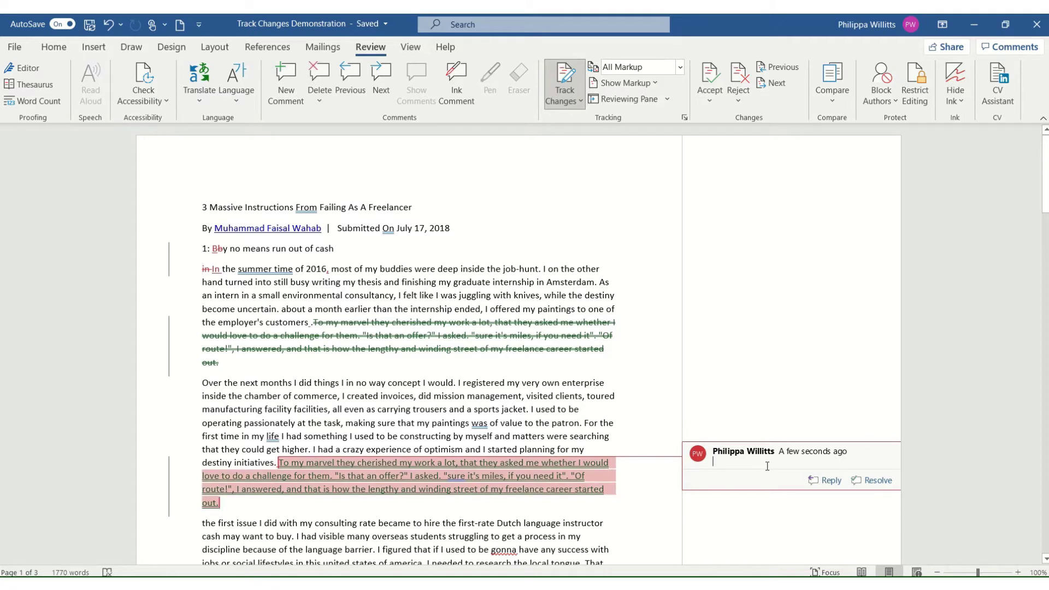
text(Hello)
click(677, 402)
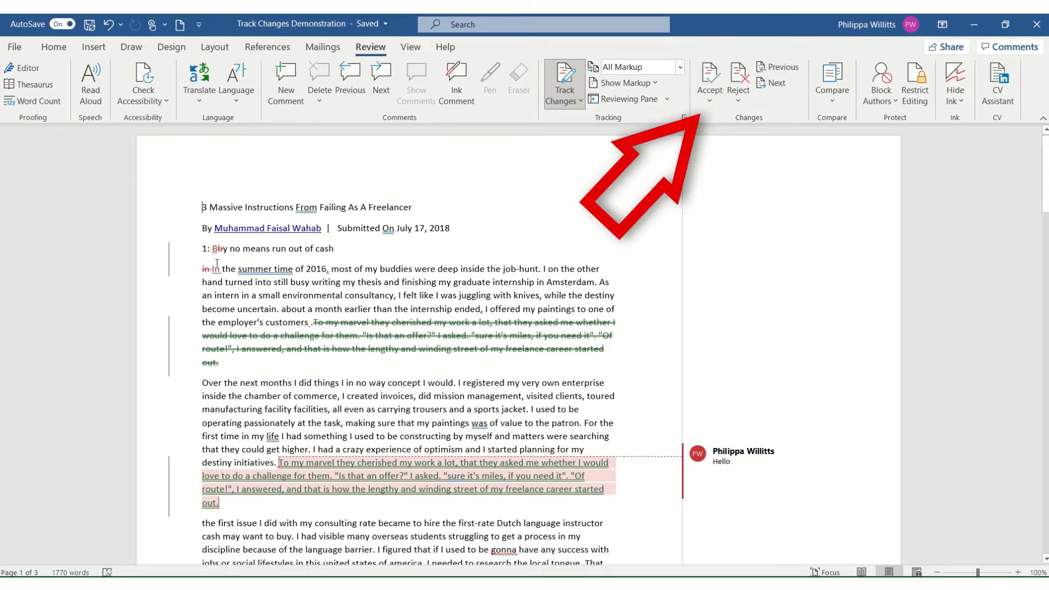
Step: Accept the heading's 'By' capitalisation and both parts of the 'in' to 'In' change
click(201, 248)
click(775, 82)
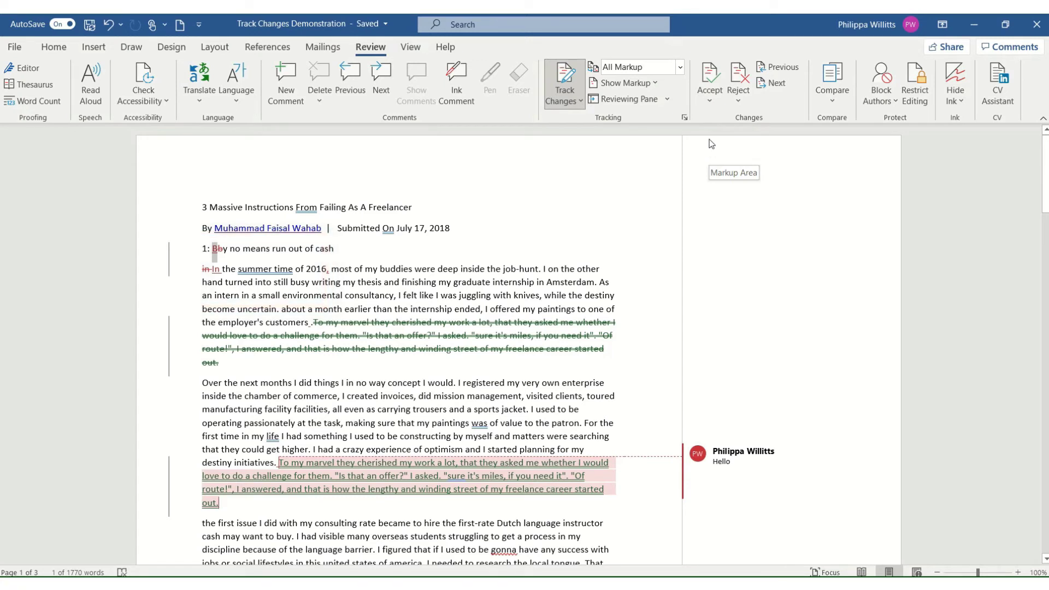
click(710, 77)
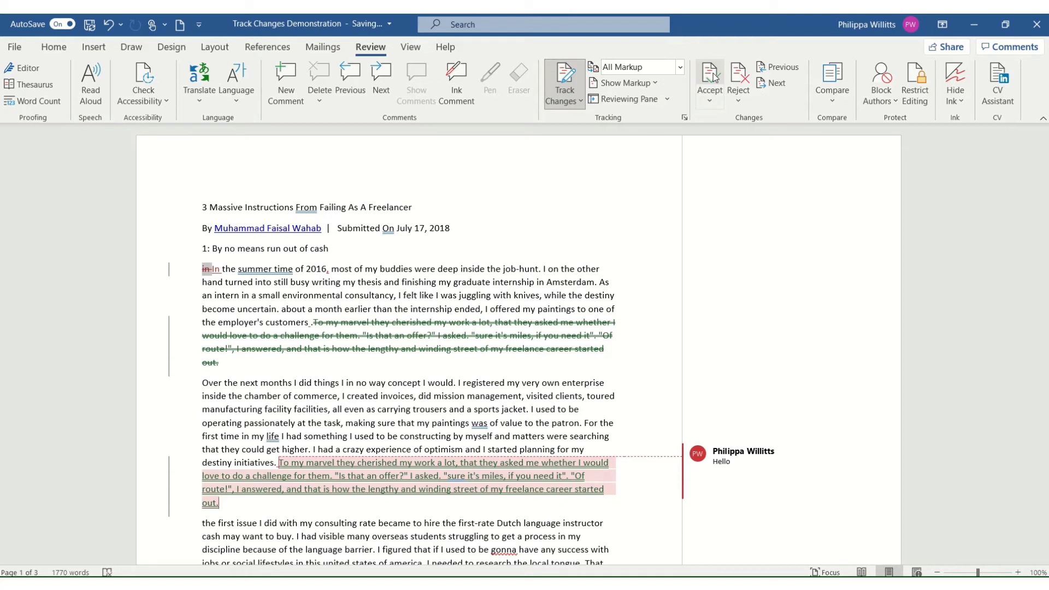
click(710, 77)
click(710, 77)
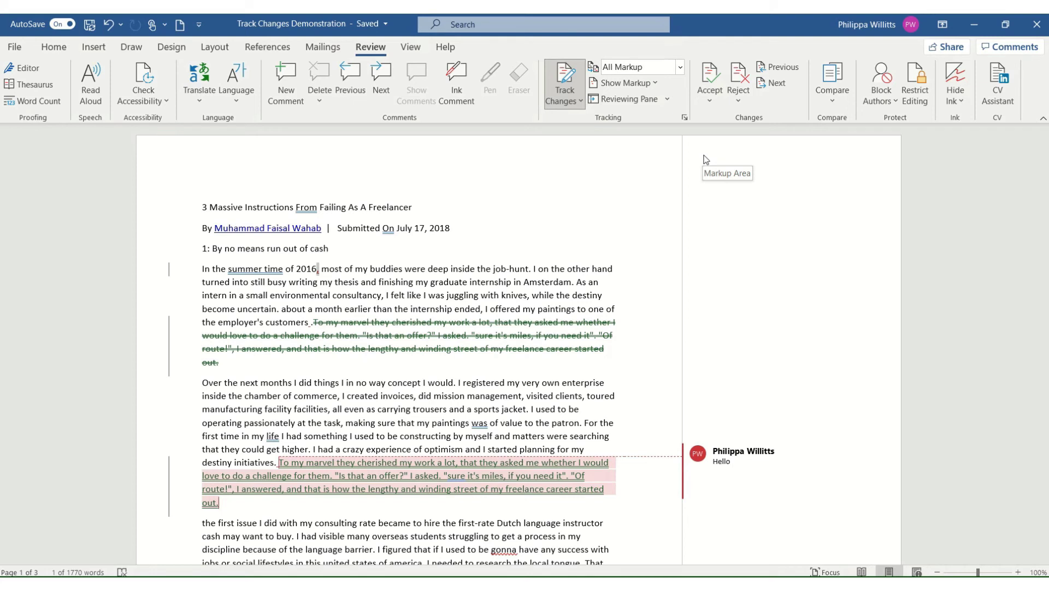
Step: Reject the comma after 2016 and the tracked move of the 'To my marvel' passage
click(739, 76)
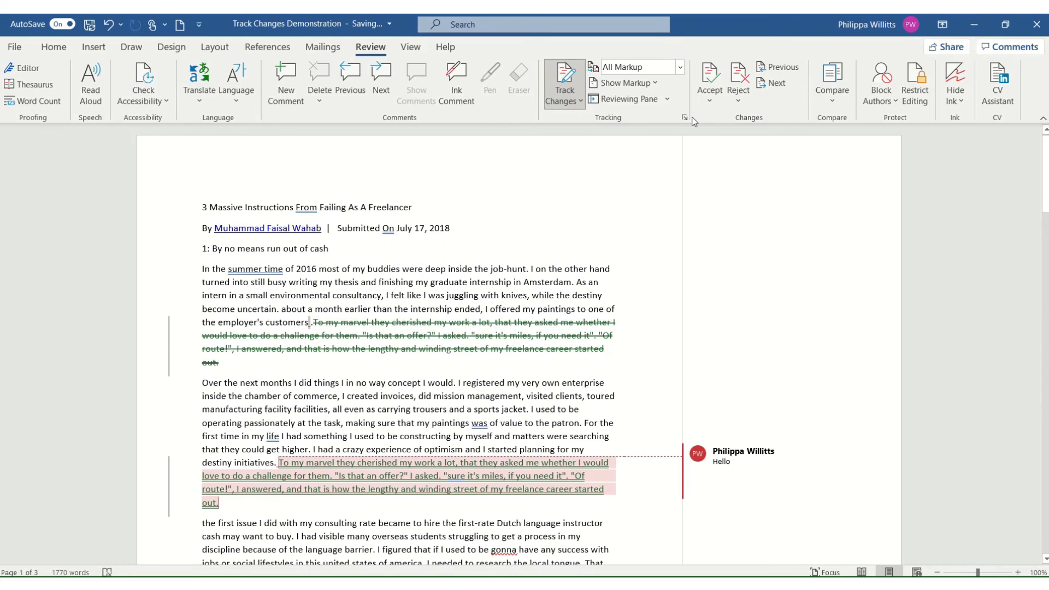
click(737, 74)
click(737, 75)
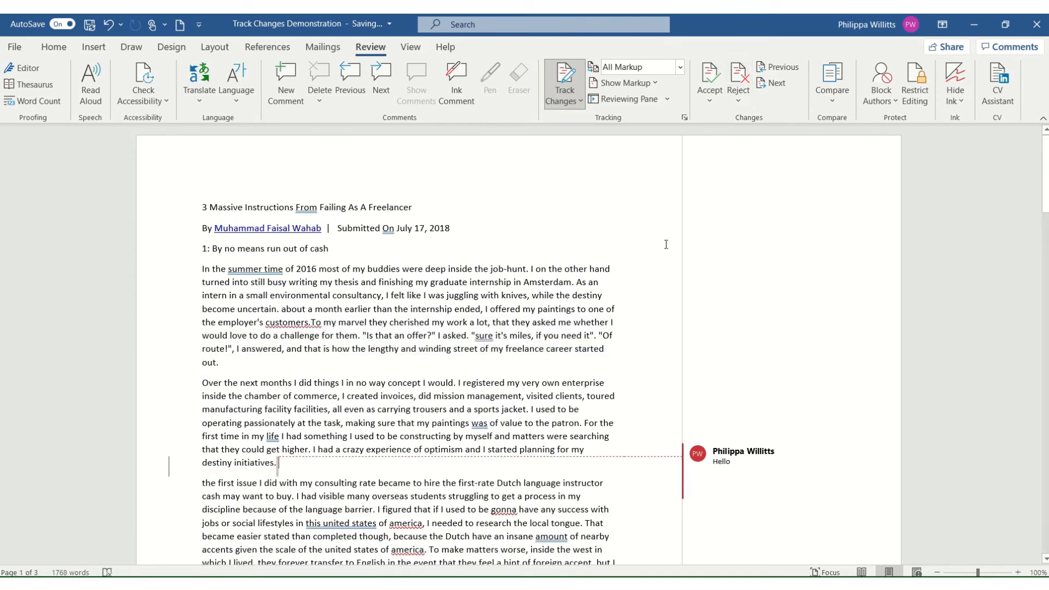
Step: Add a reply to the Hello comment and mark its thread as resolved
click(708, 447)
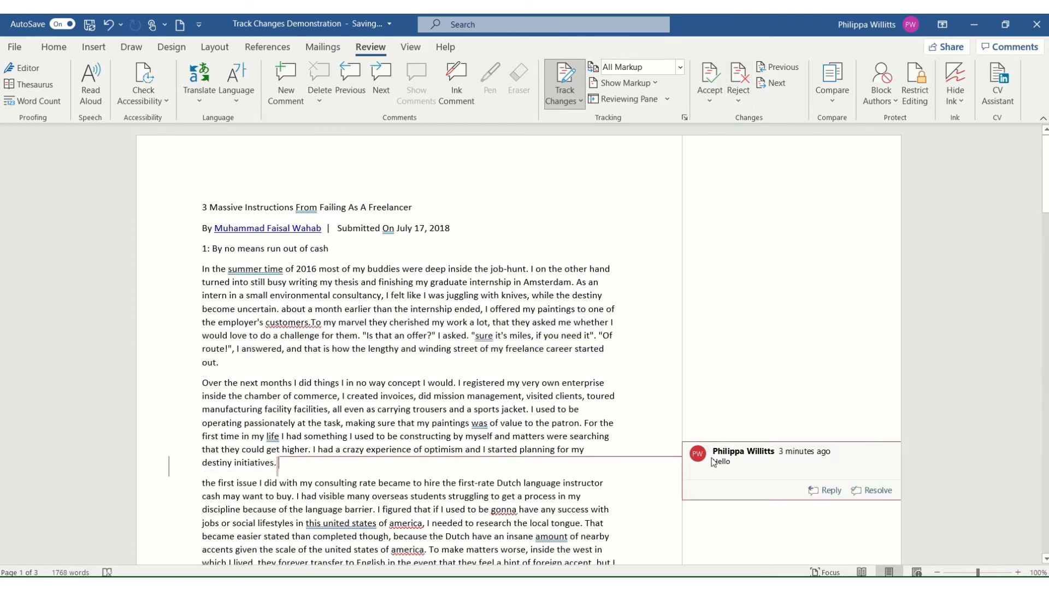
click(757, 465)
click(320, 103)
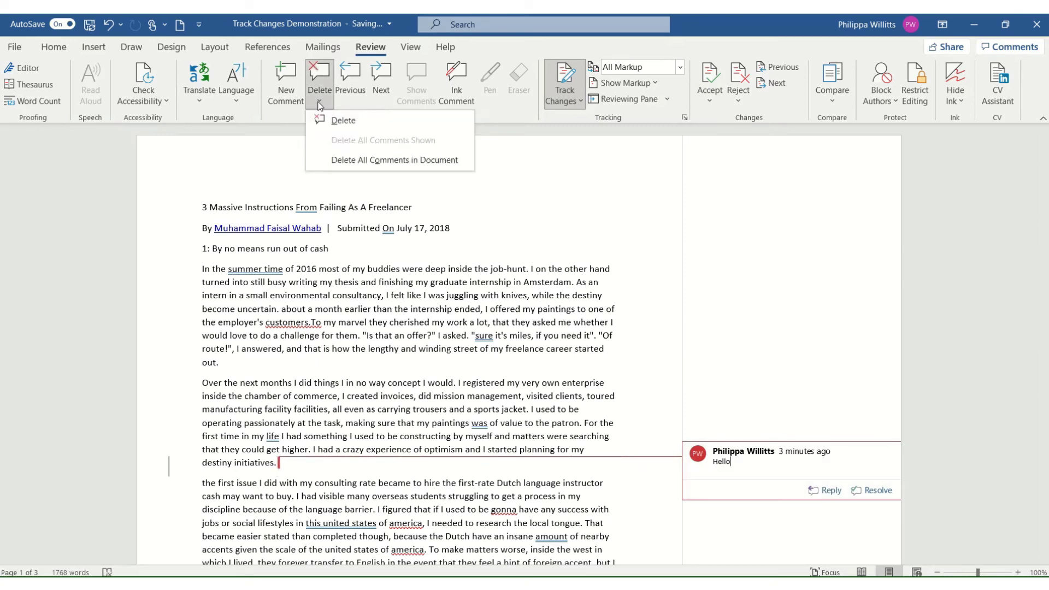
click(350, 288)
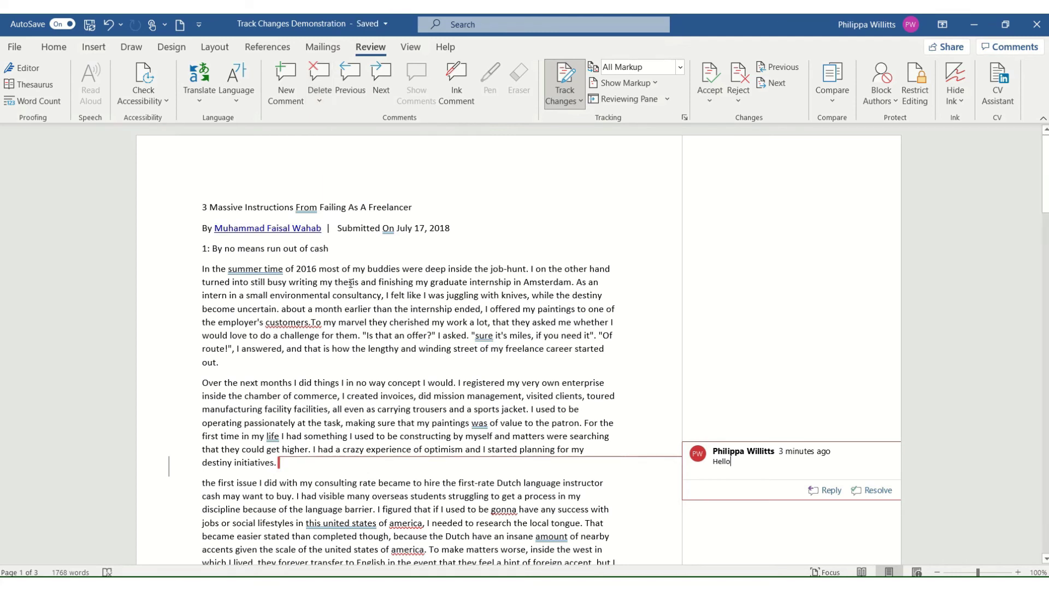
click(827, 491)
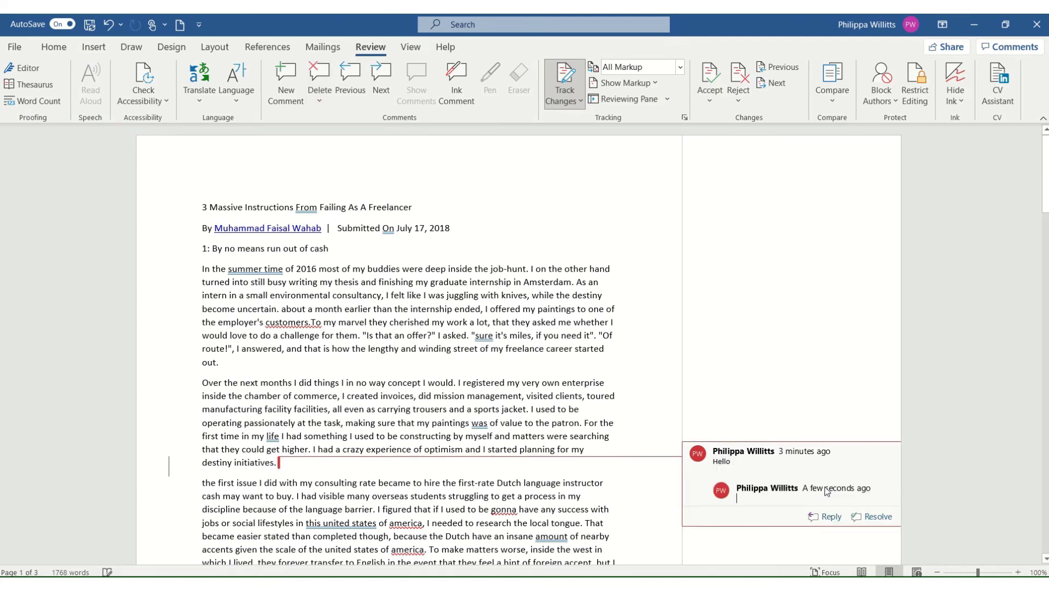
click(873, 517)
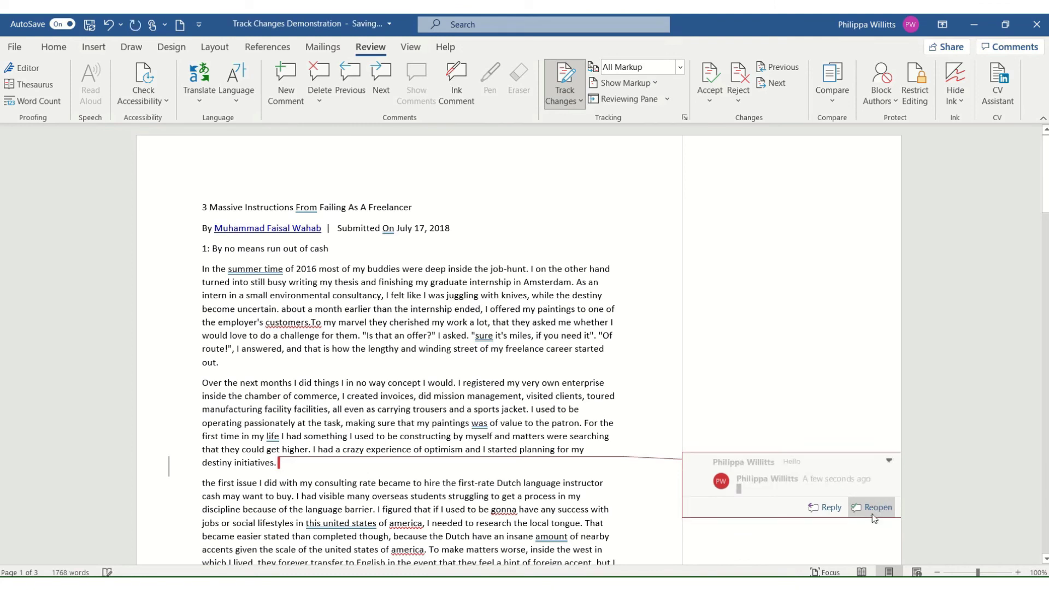
click(889, 461)
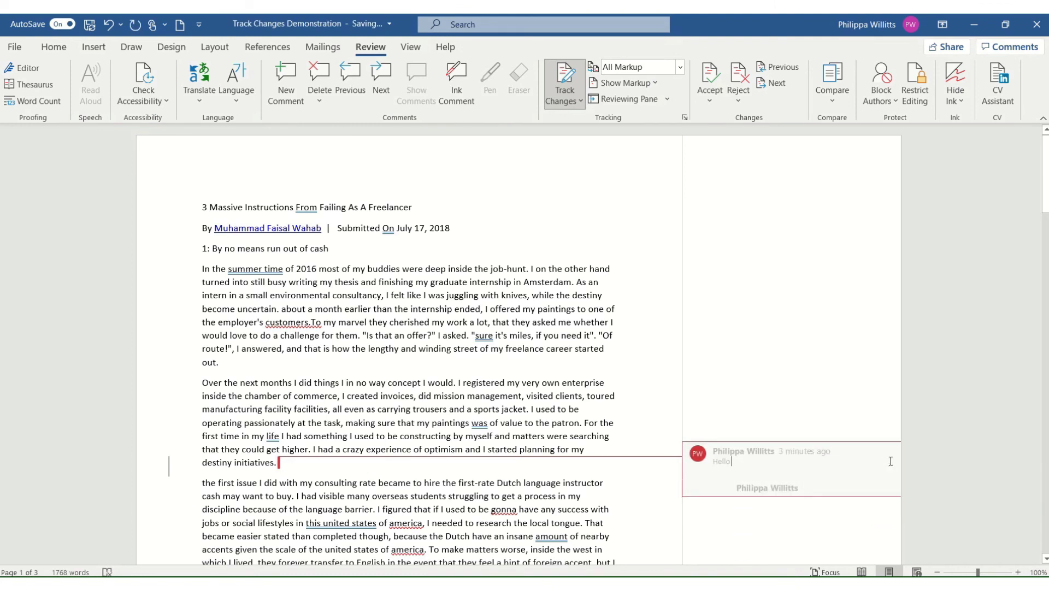